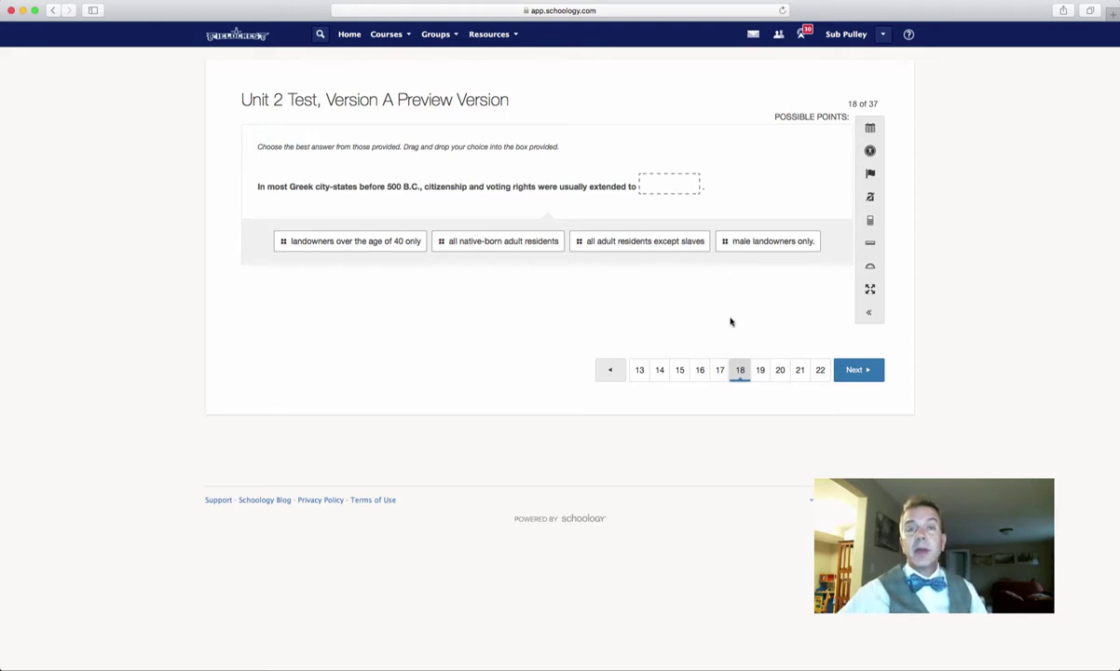
Answer question 22 with "of the rugged mountainous terrain." and flag the question for review
{"action": "left_click", "coordinate": [819, 370]}
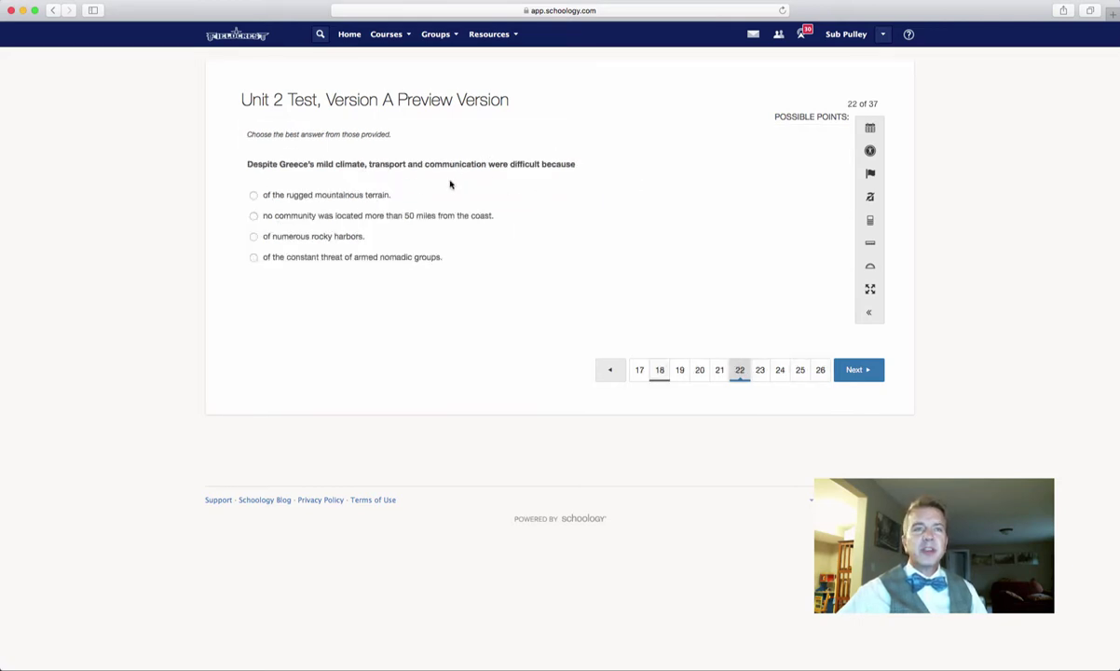
{"action": "left_click", "coordinate": [384, 197]}
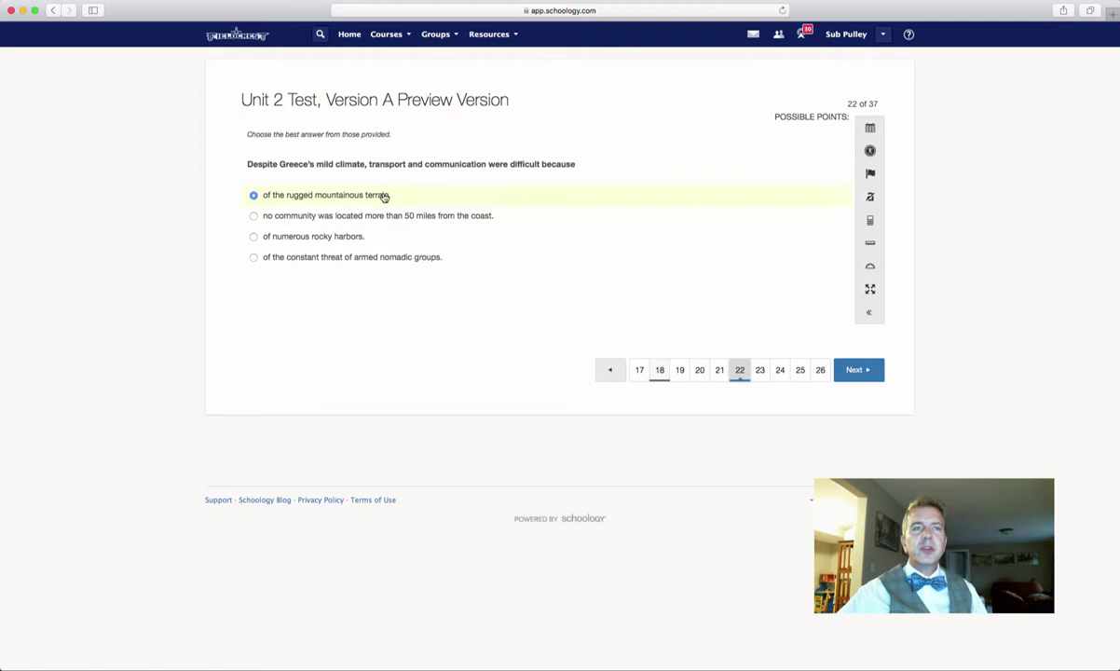
{"action": "left_click", "coordinate": [871, 176]}
Go to question 13 from the test's review overview and match Socrates to "philosopher who was sentenced to death"
{"action": "left_click", "coordinate": [872, 129]}
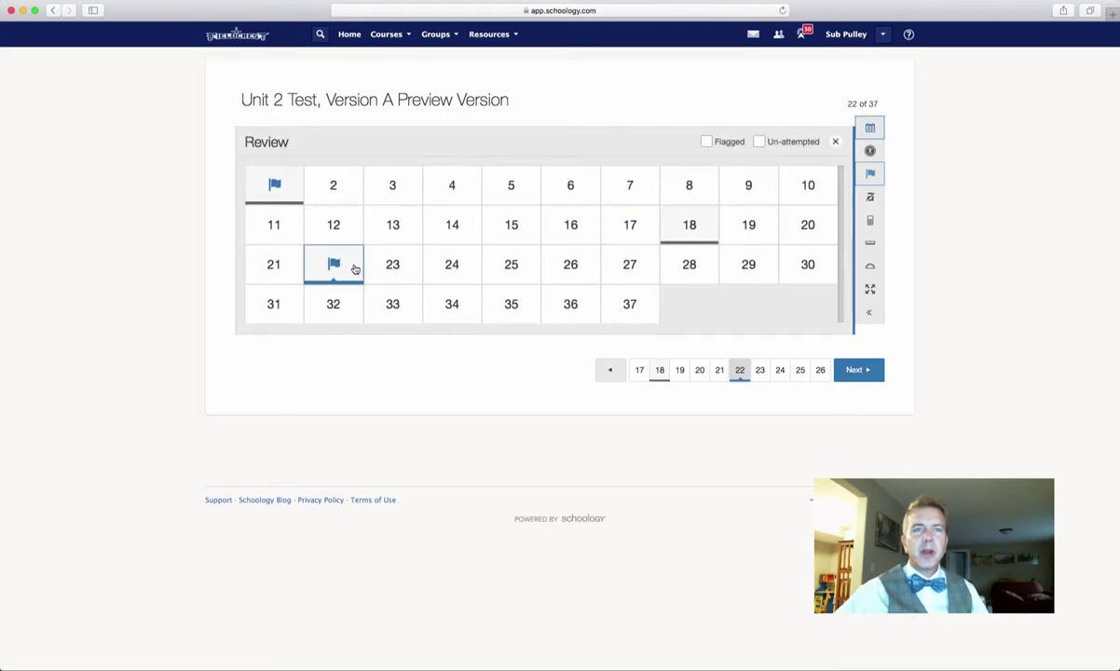
{"action": "left_click", "coordinate": [399, 225]}
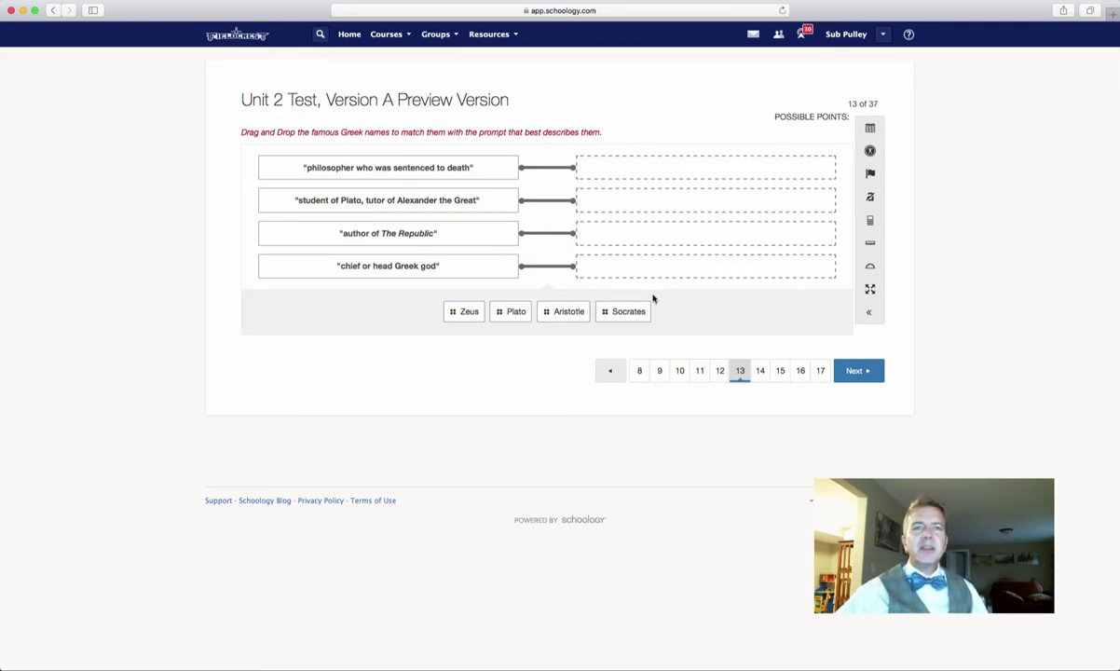
{"action": "left_click_drag", "start_coordinate": [621, 311], "coordinate": [629, 173]}
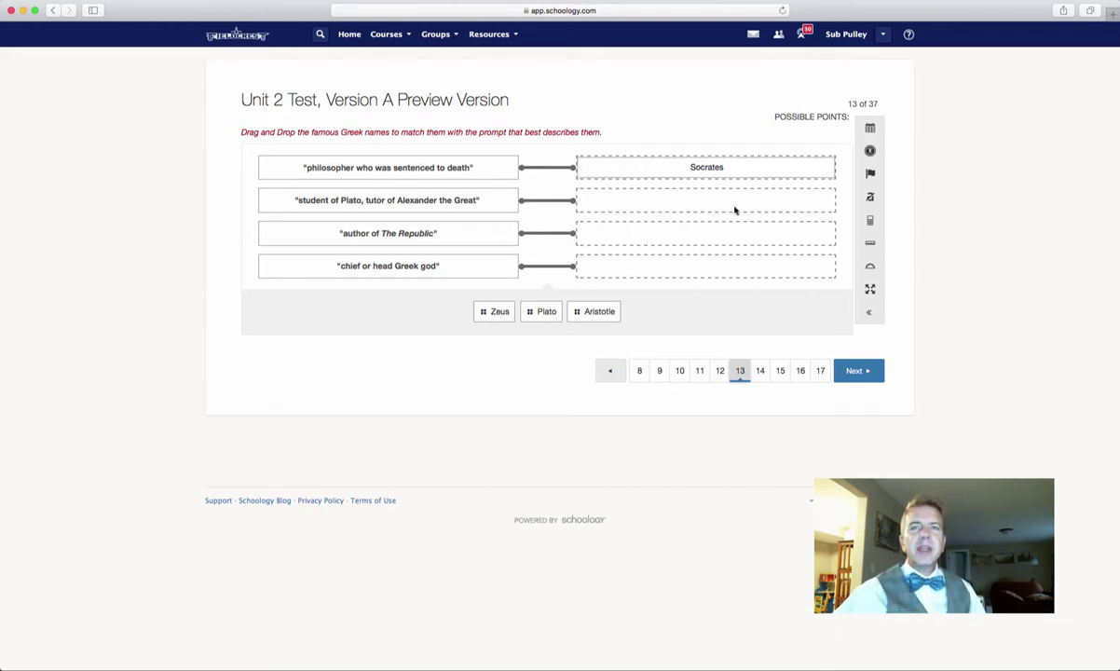
Check the attempt status of question 13 in the review overview and return to that question
{"action": "left_click", "coordinate": [869, 128]}
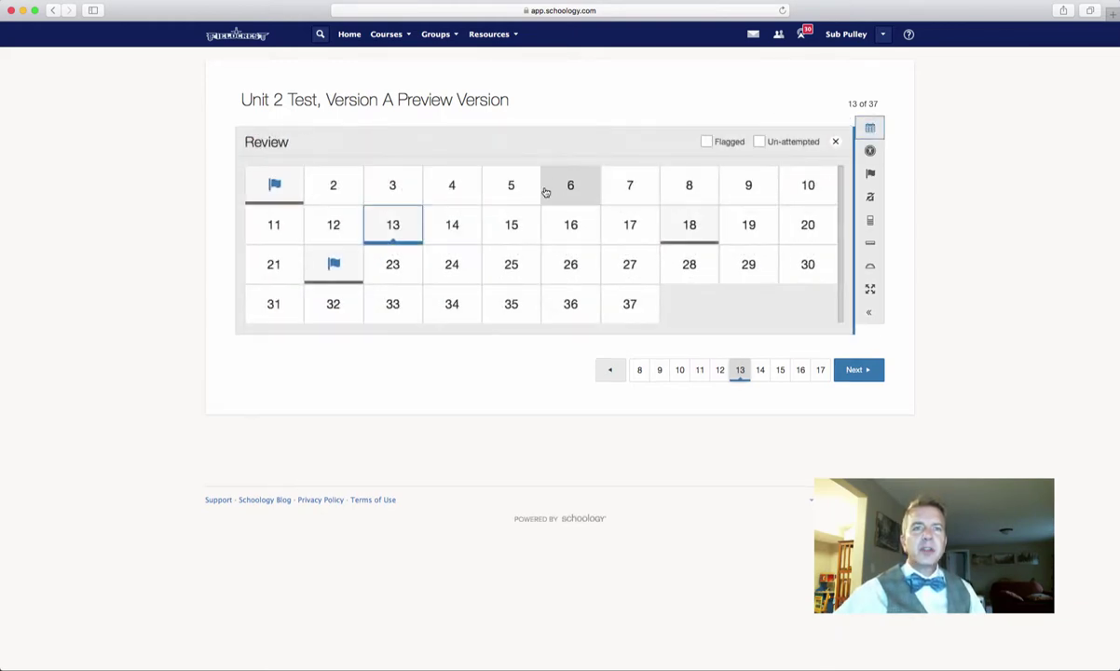
{"action": "mouse_move", "coordinate": [396, 225]}
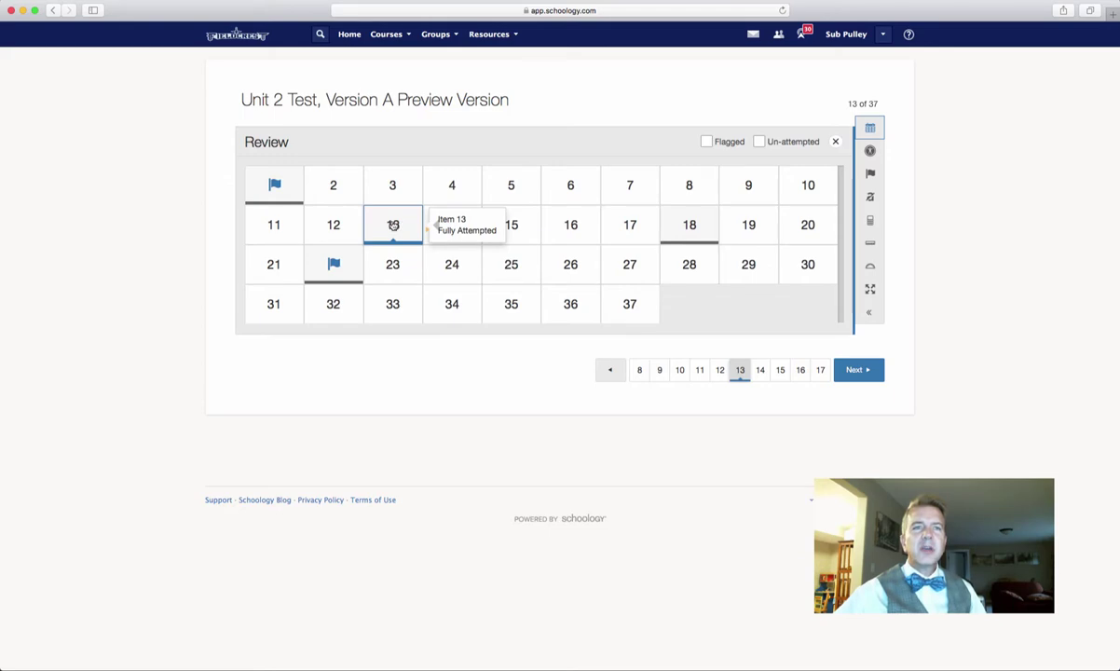
{"action": "left_click", "coordinate": [393, 226]}
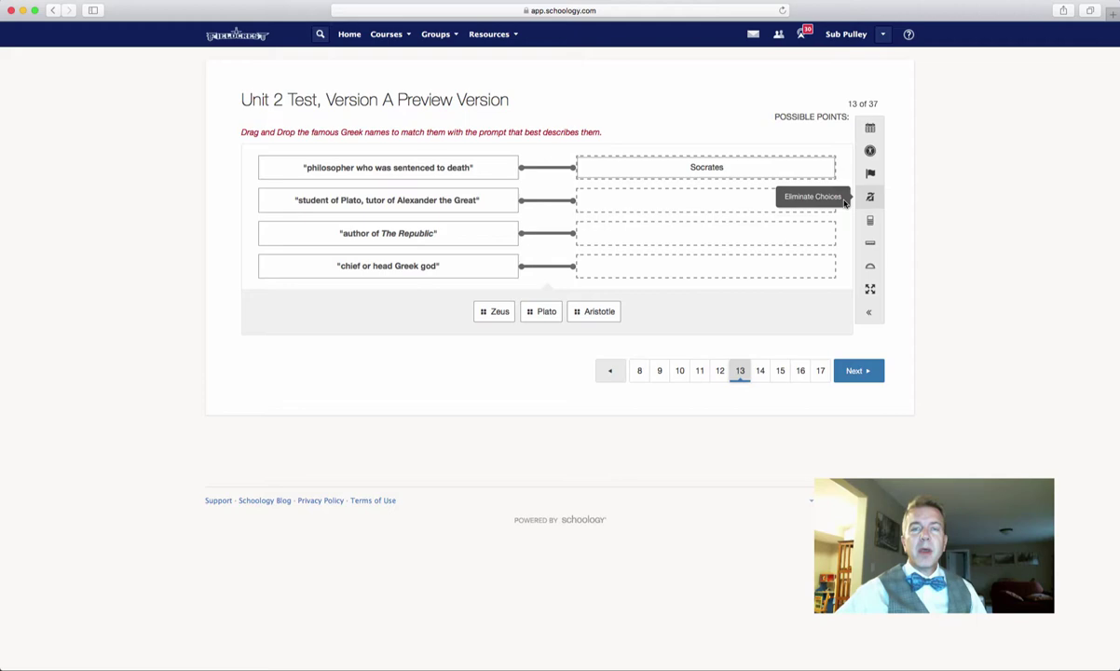
Go to question 18 and place "male landowners only." in the answer blank
{"action": "left_click", "coordinate": [821, 370]}
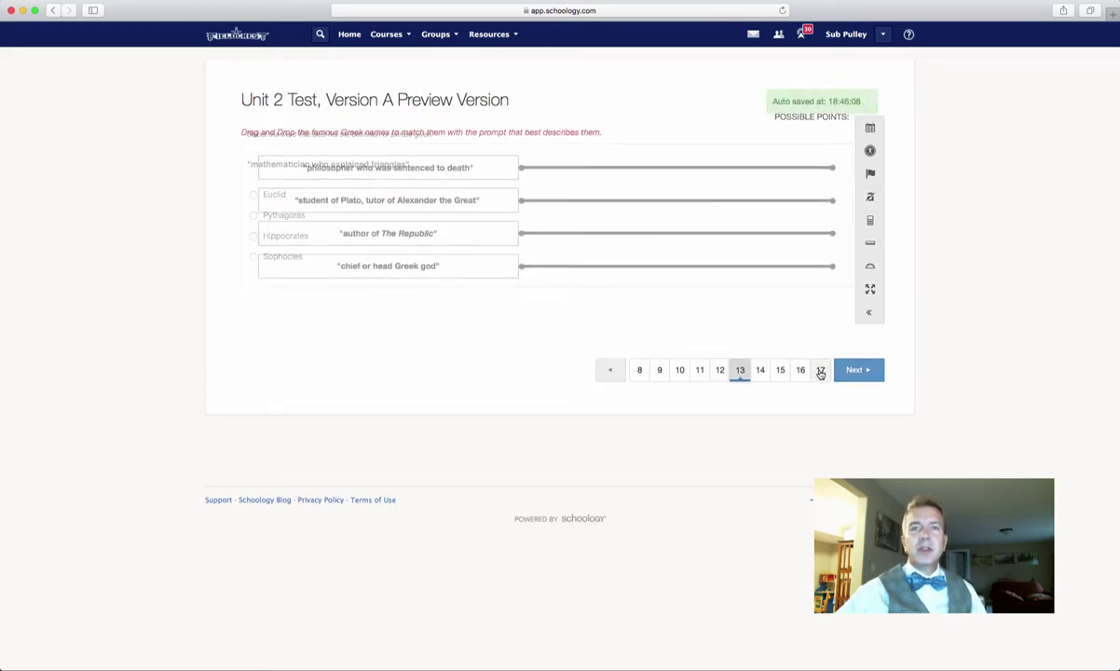
{"action": "left_click", "coordinate": [821, 371]}
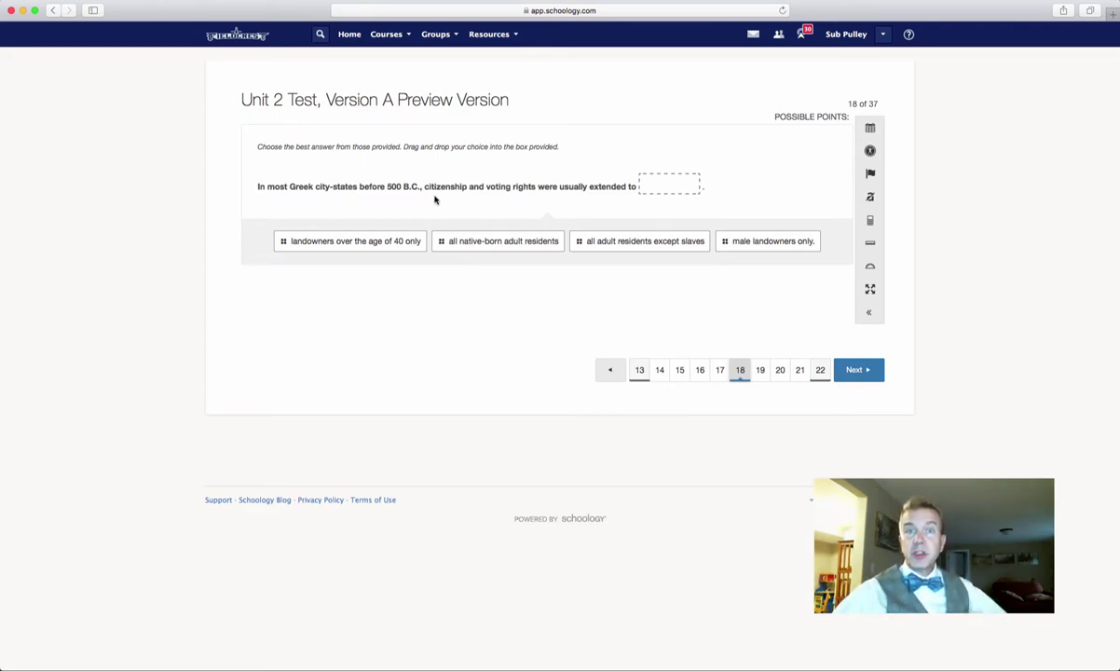
{"action": "left_click_drag", "start_coordinate": [745, 241], "coordinate": [669, 186]}
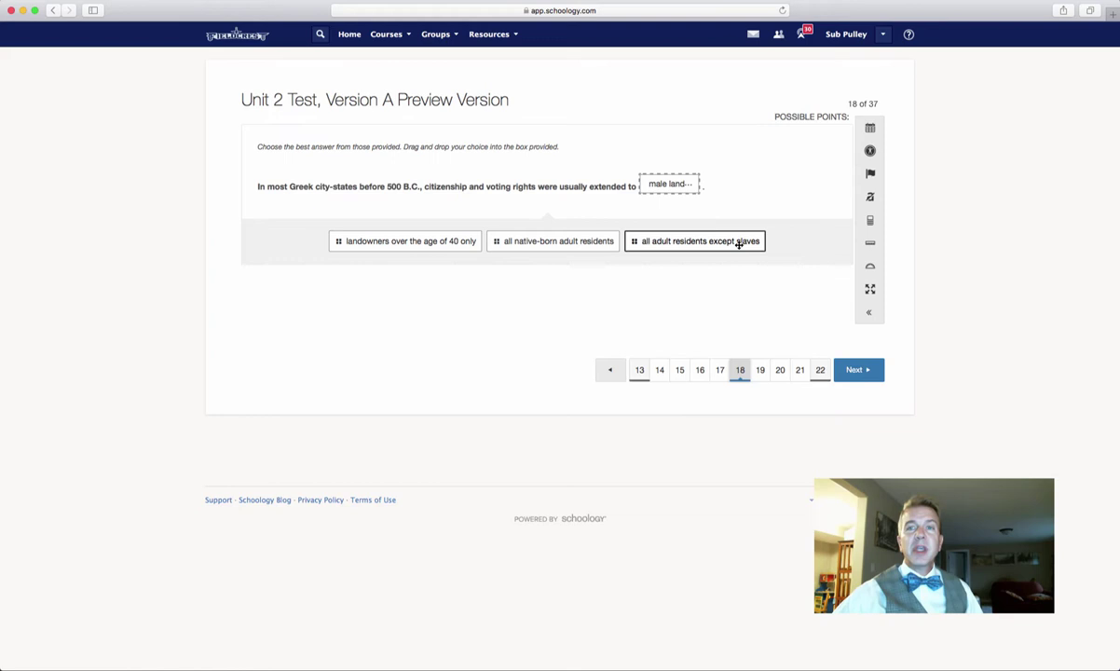
Show and close the calculator, and lay the ruler at a tilt across question 18
{"action": "left_click", "coordinate": [869, 221]}
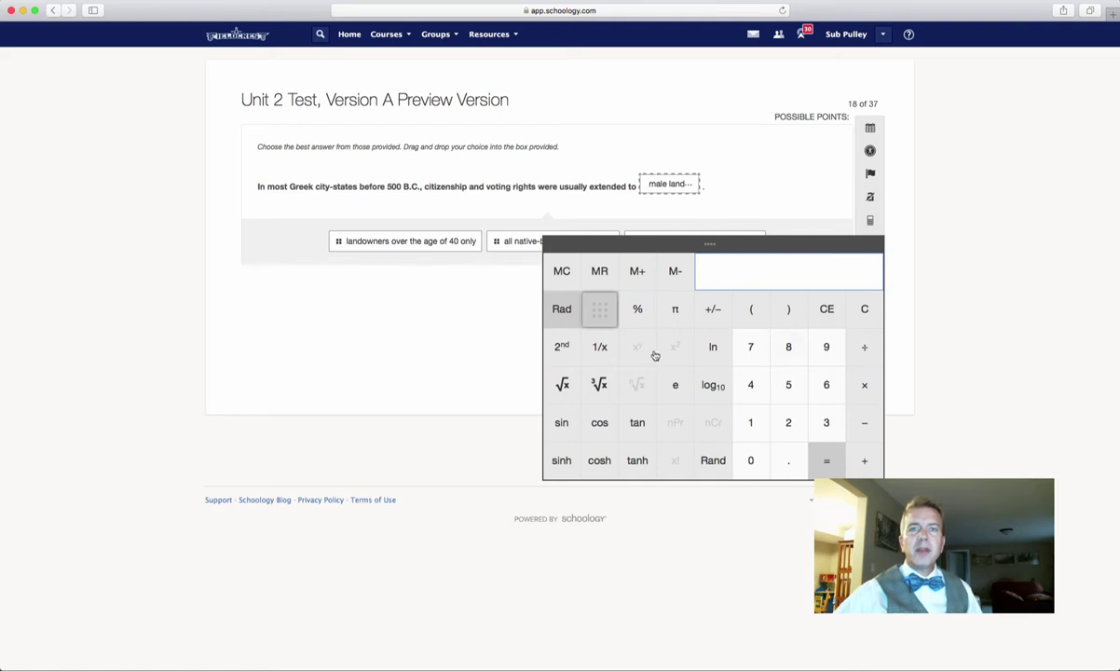
{"action": "left_click", "coordinate": [770, 204]}
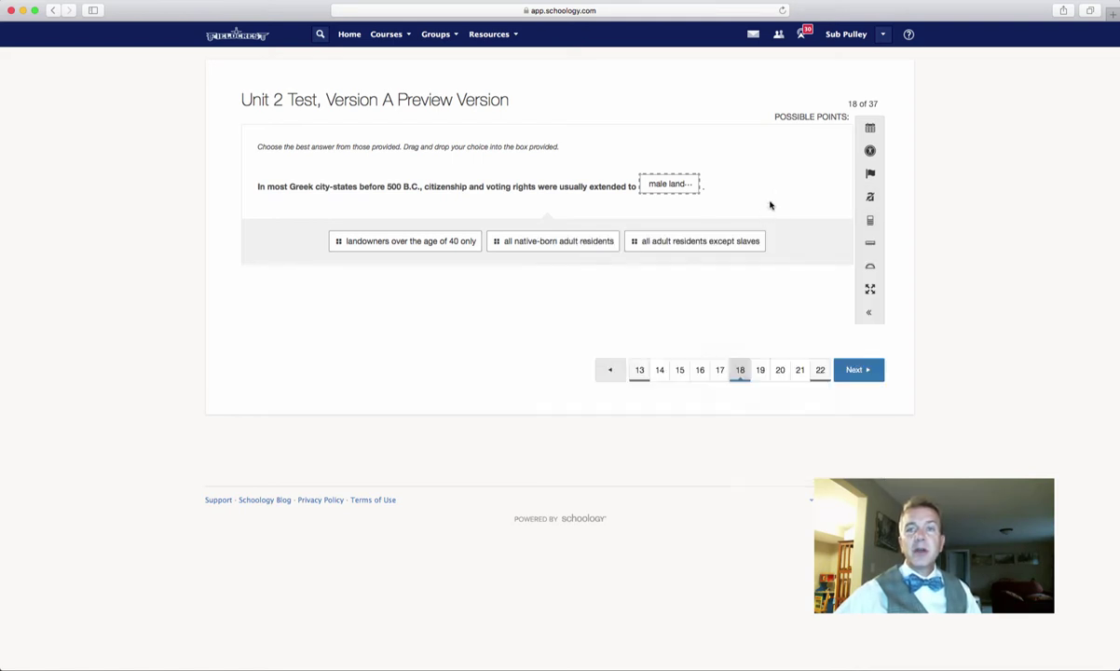
{"action": "left_click", "coordinate": [875, 247]}
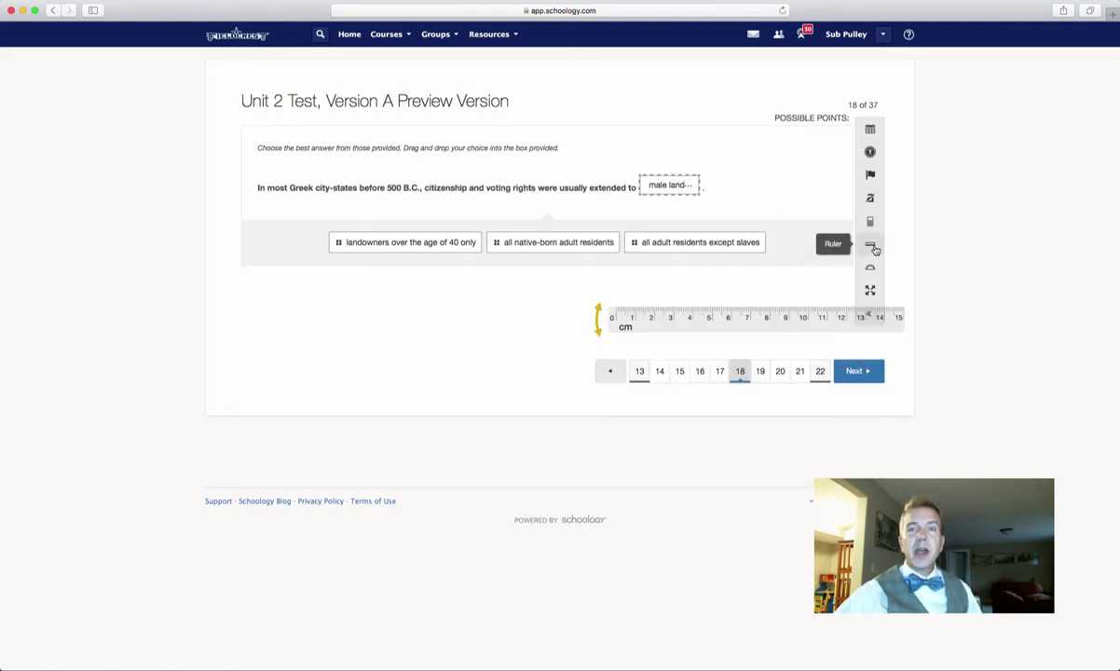
{"action": "left_click_drag", "start_coordinate": [880, 318], "coordinate": [759, 230]}
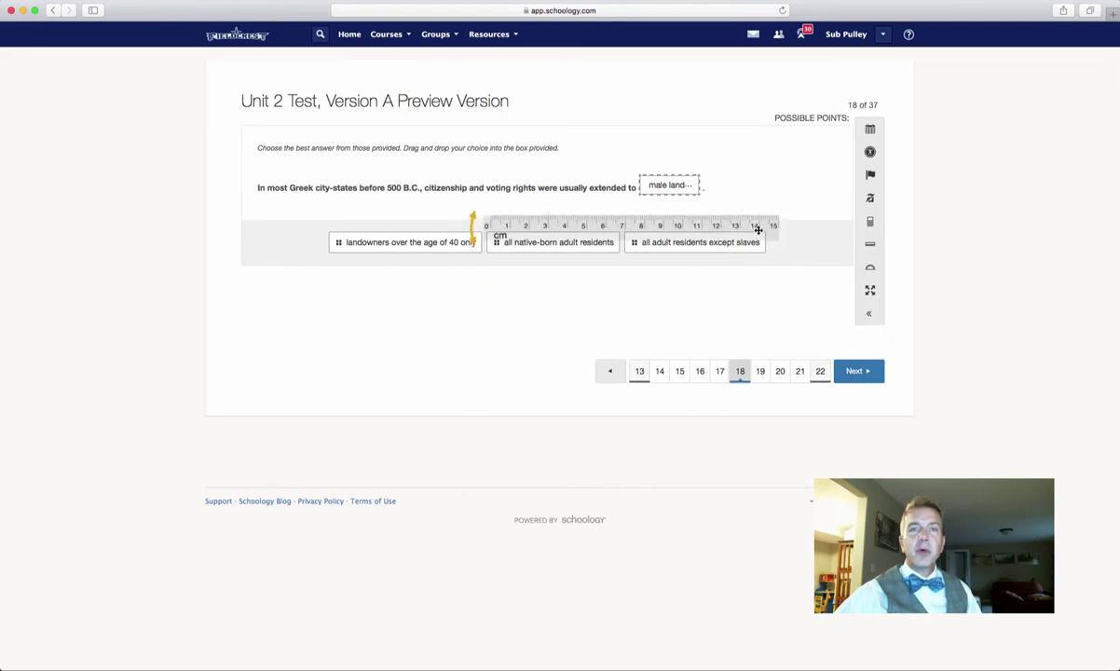
{"action": "left_click_drag", "start_coordinate": [472, 222], "coordinate": [522, 258]}
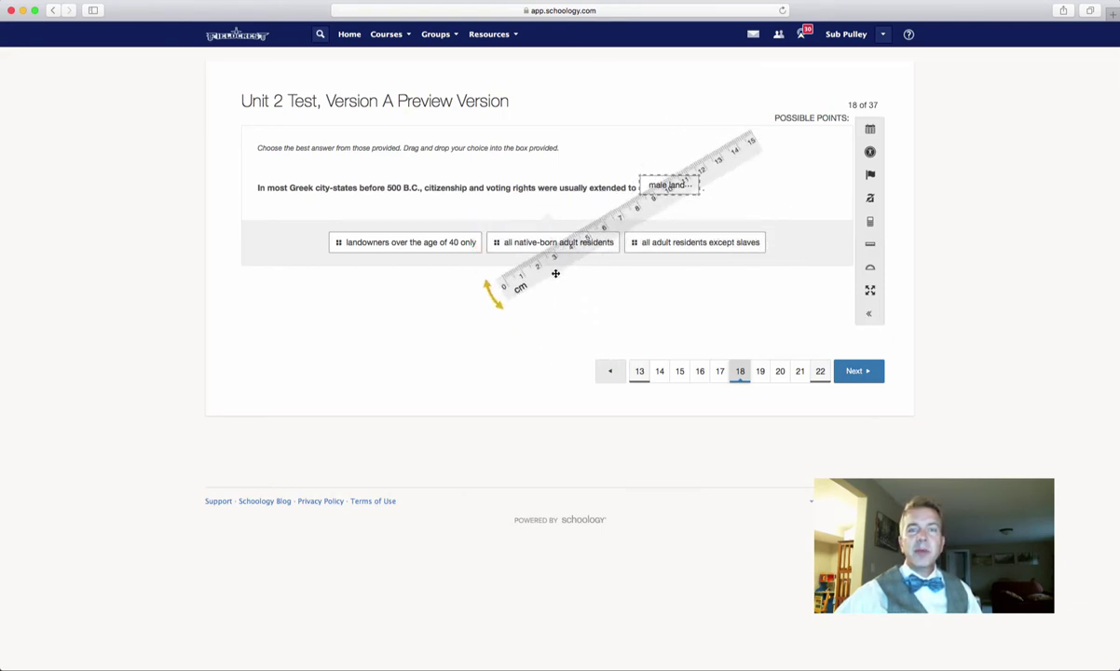
Display the protractor over the question, and hide both the ruler and the protractor
{"action": "left_click", "coordinate": [869, 267]}
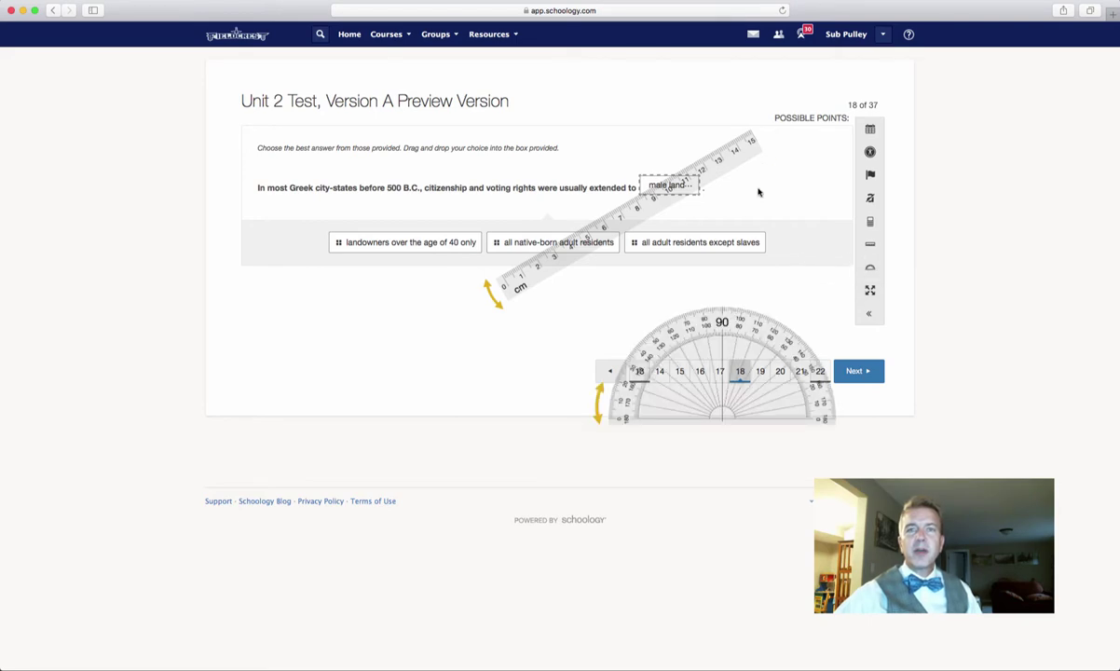
{"action": "left_click", "coordinate": [869, 245]}
{"action": "left_click", "coordinate": [871, 270]}
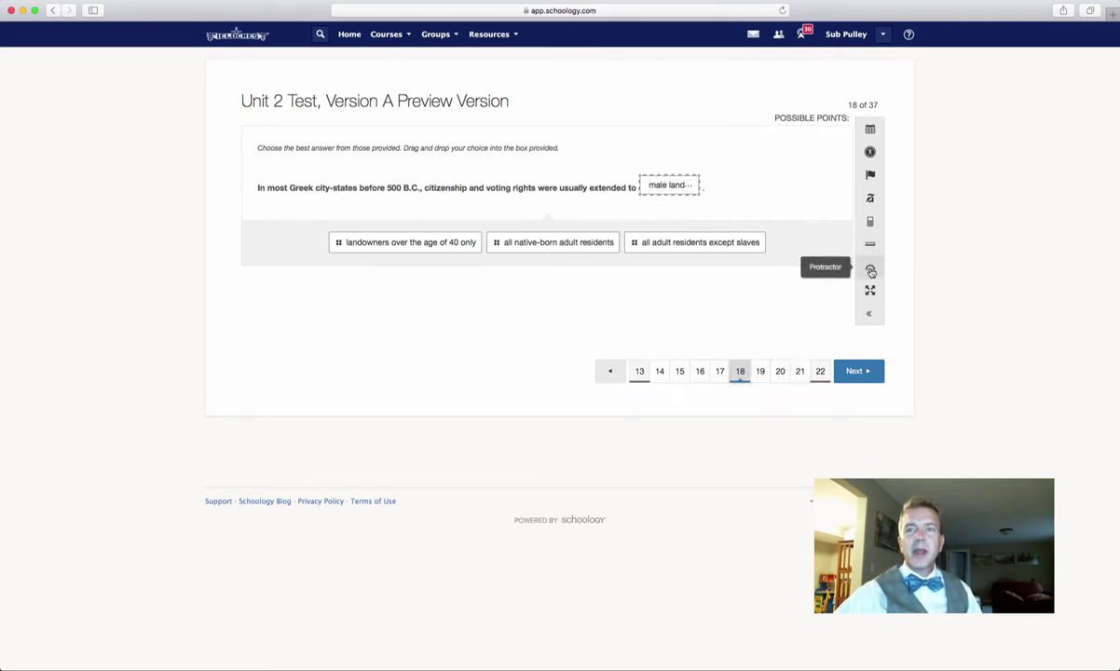
Try the full-screen view, and expand and collapse the labelled test toolbar
{"action": "left_click", "coordinate": [870, 291]}
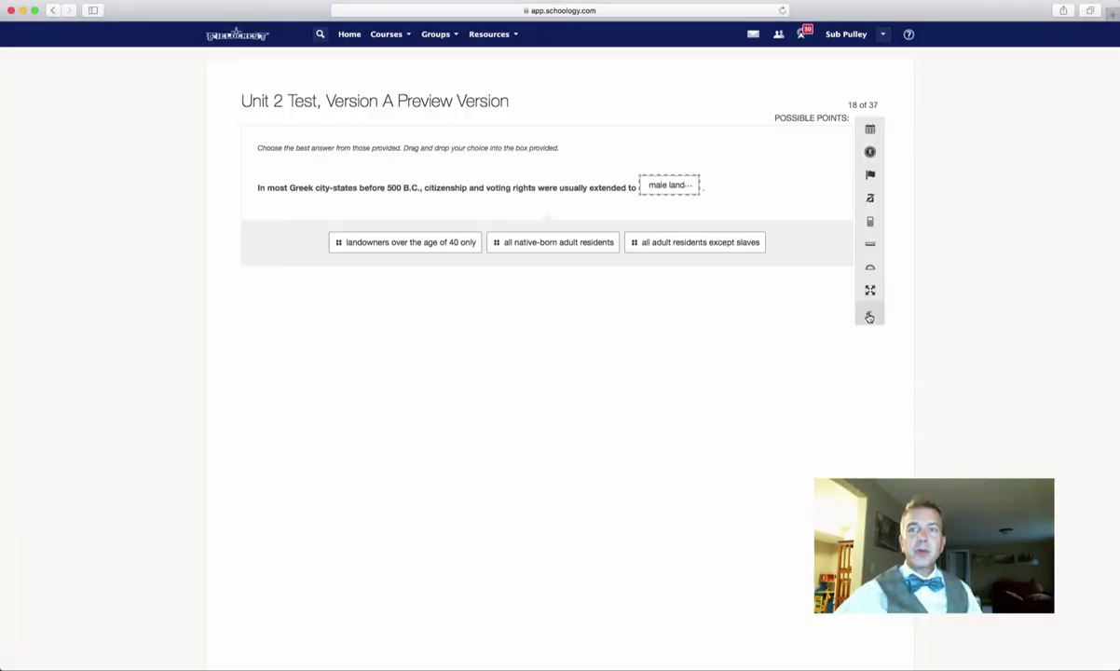
{"action": "left_click", "coordinate": [867, 318]}
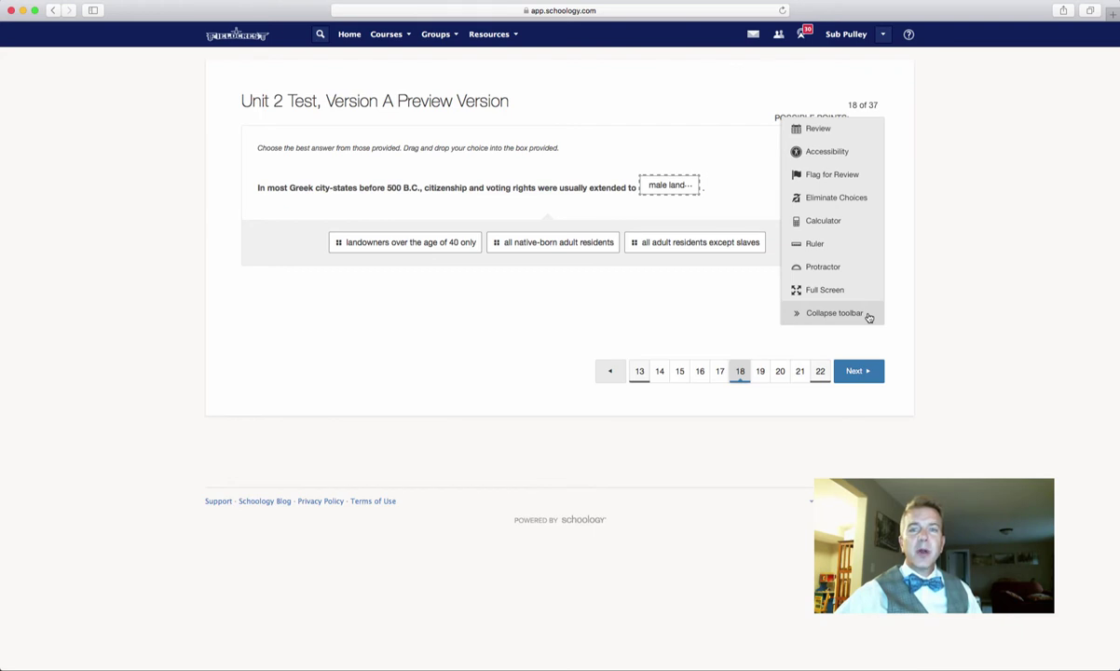
{"action": "left_click", "coordinate": [804, 317]}
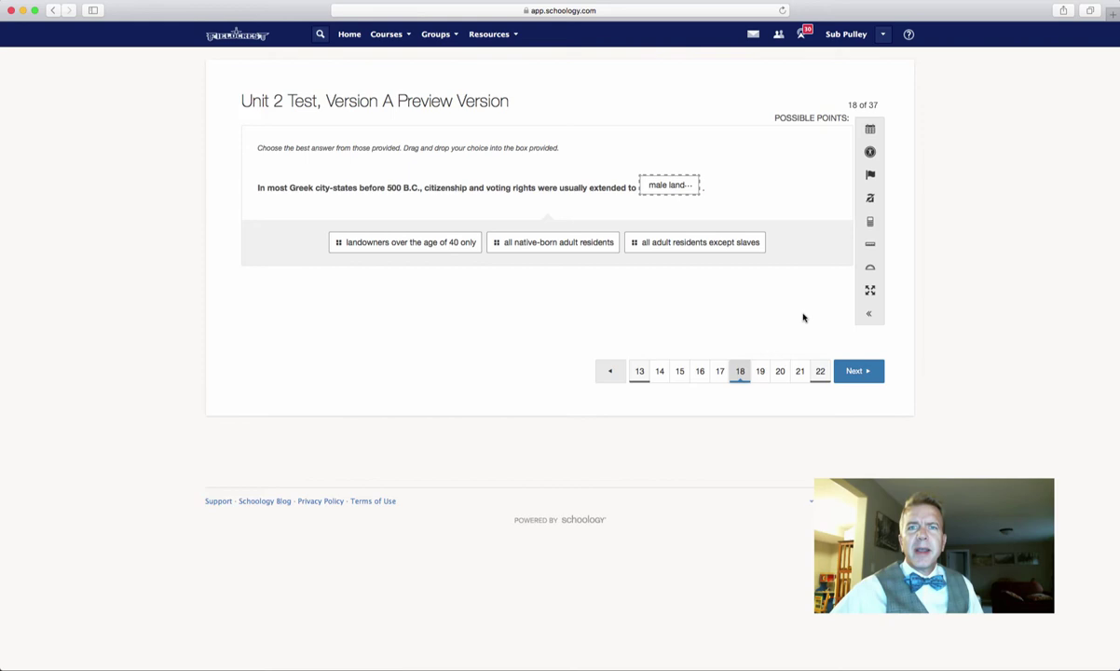
Apply the Purple on Light Green color scheme to the test through the accessibility options
{"action": "left_click", "coordinate": [869, 152]}
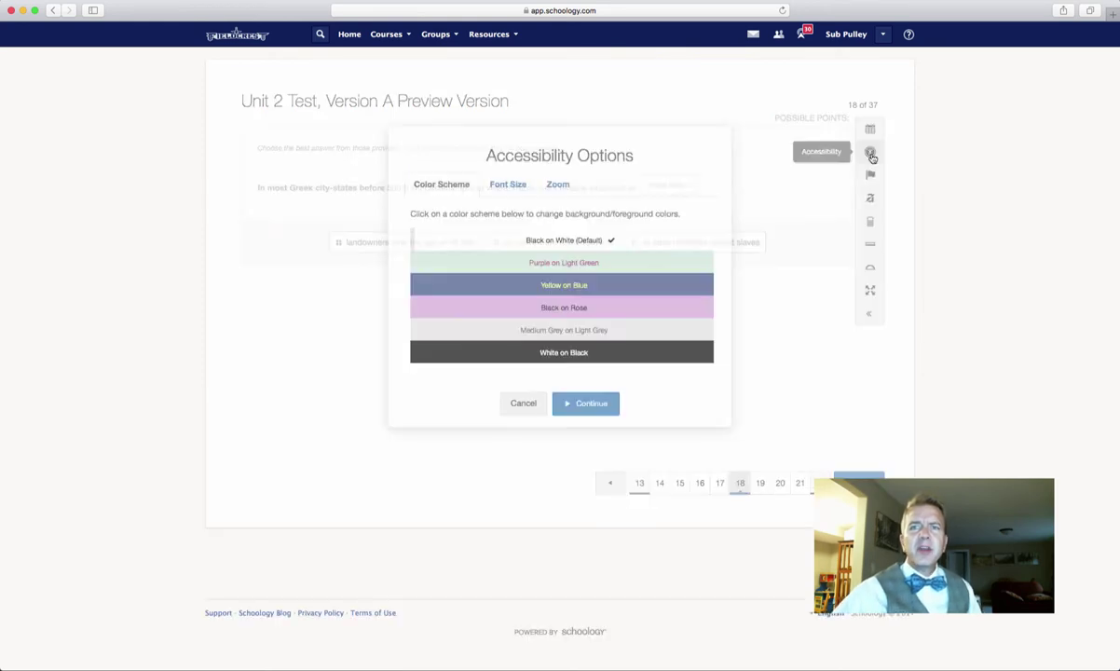
{"action": "left_click", "coordinate": [620, 261]}
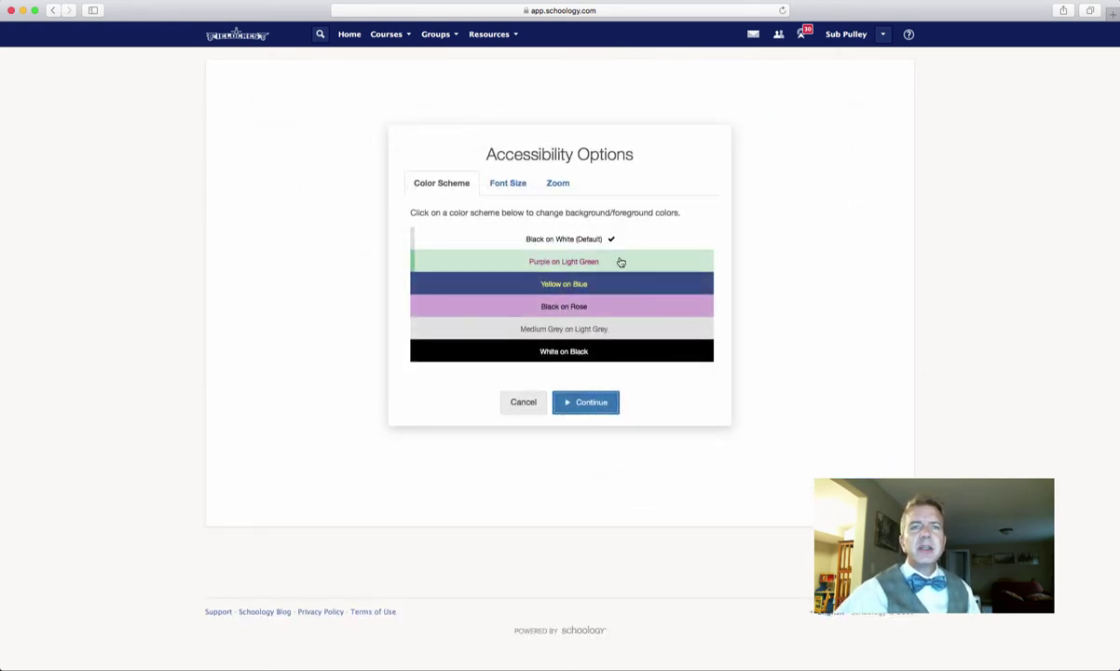
{"action": "left_click", "coordinate": [580, 402]}
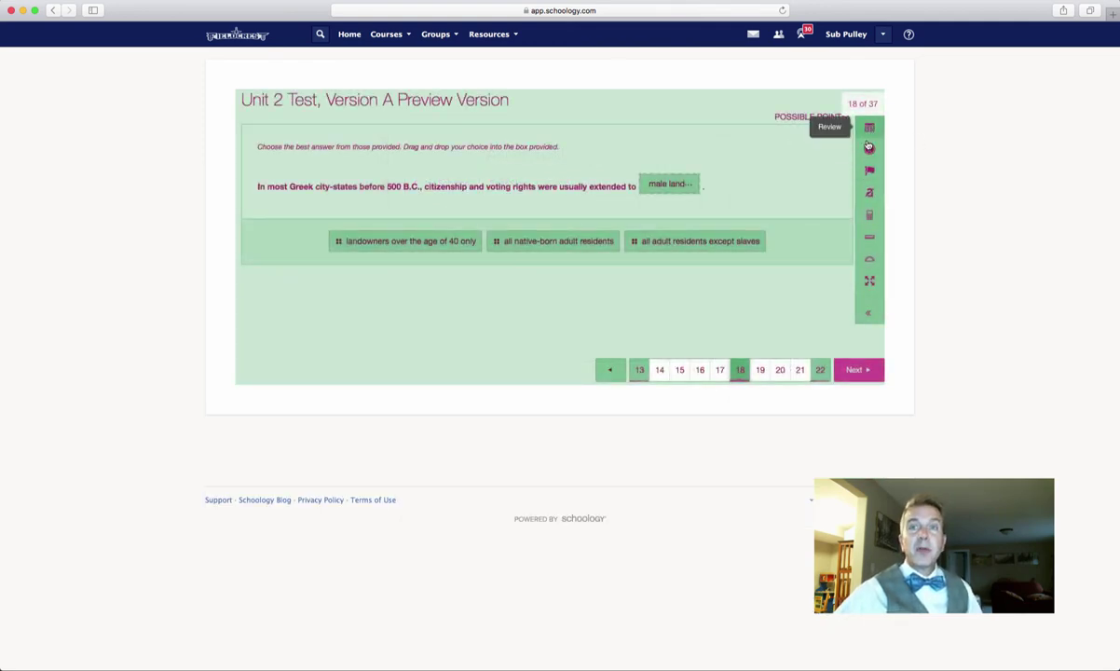
Preview the Black on Rose, Yellow on Blue and White on Black color schemes, and apply Black on White (Default)
{"action": "left_click", "coordinate": [870, 148]}
{"action": "left_click", "coordinate": [627, 307]}
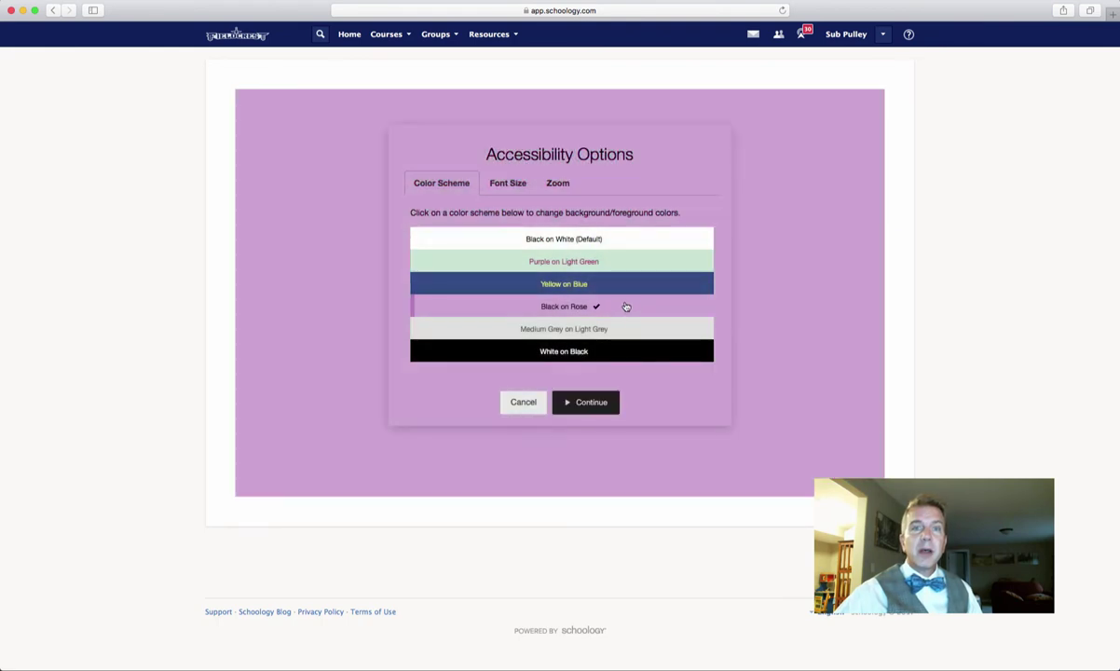
{"action": "left_click", "coordinate": [601, 292]}
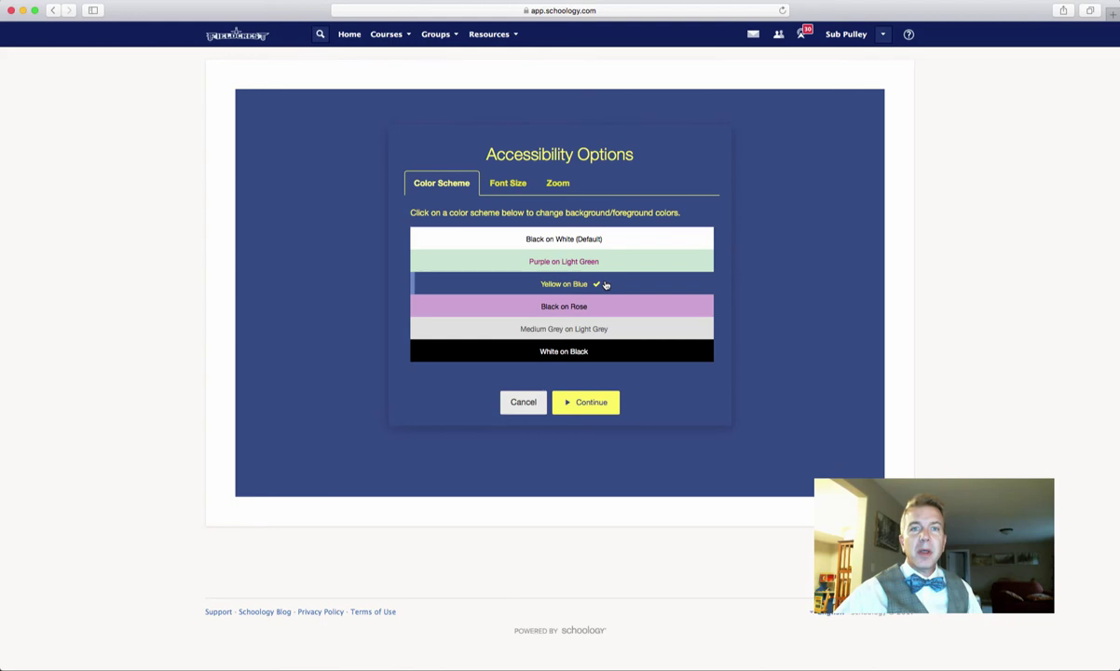
{"action": "left_click", "coordinate": [588, 356]}
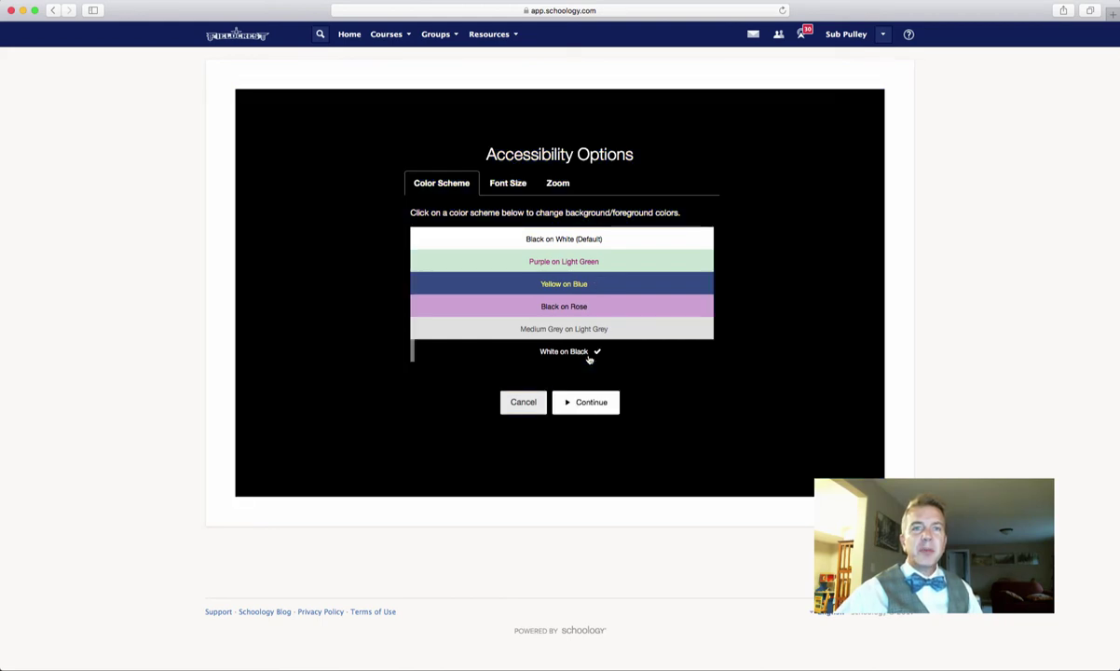
{"action": "left_click", "coordinate": [585, 238]}
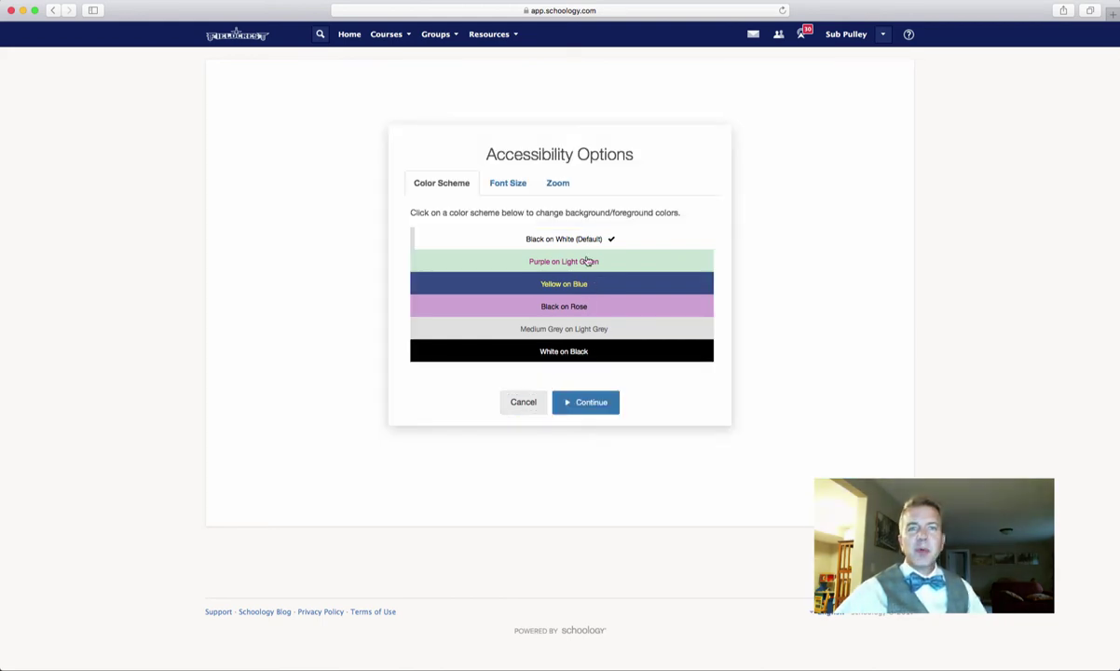
{"action": "left_click", "coordinate": [579, 405]}
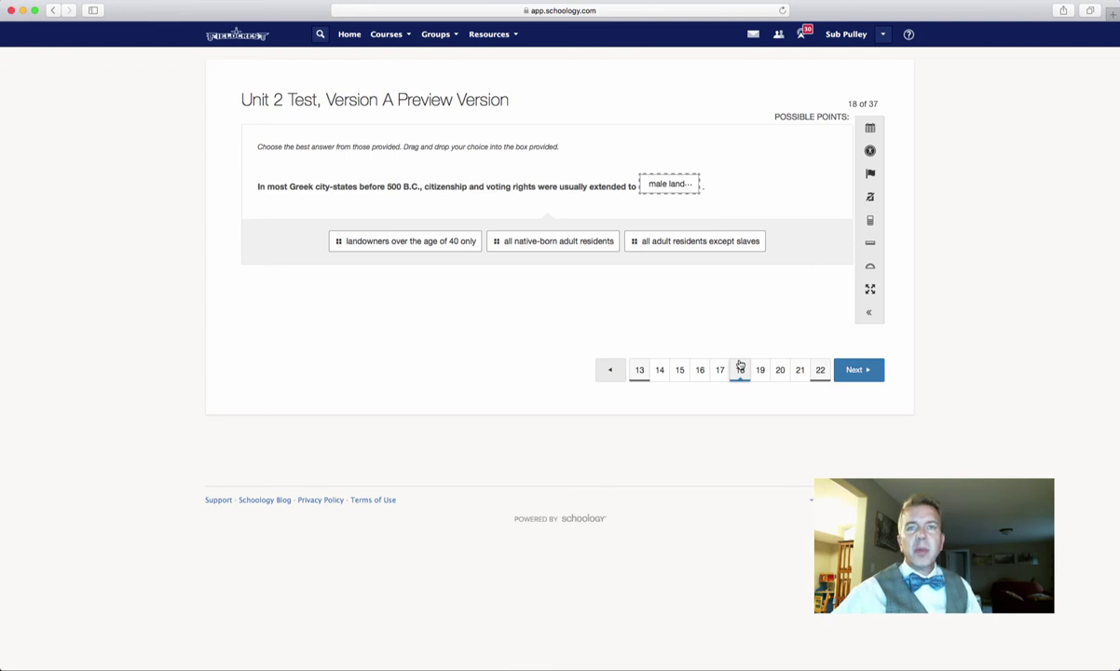
Remove the answer placed in question 18, and answer question 23 with "citizens were not expected to participate in government."
{"action": "left_click_drag", "start_coordinate": [648, 184], "coordinate": [732, 240]}
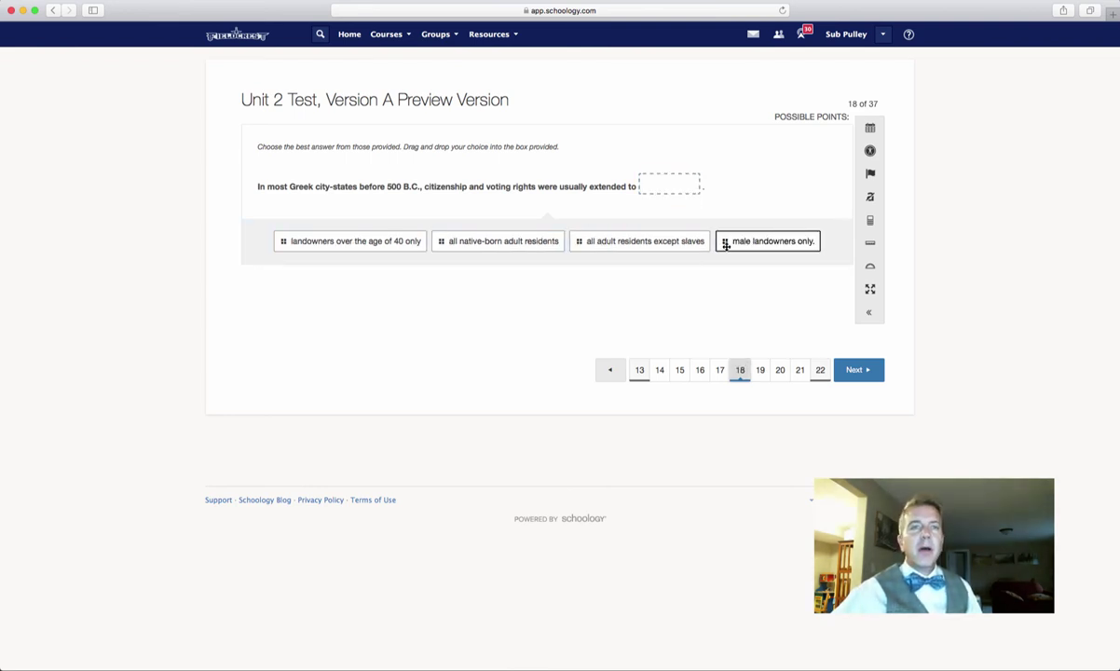
{"action": "left_click", "coordinate": [783, 373]}
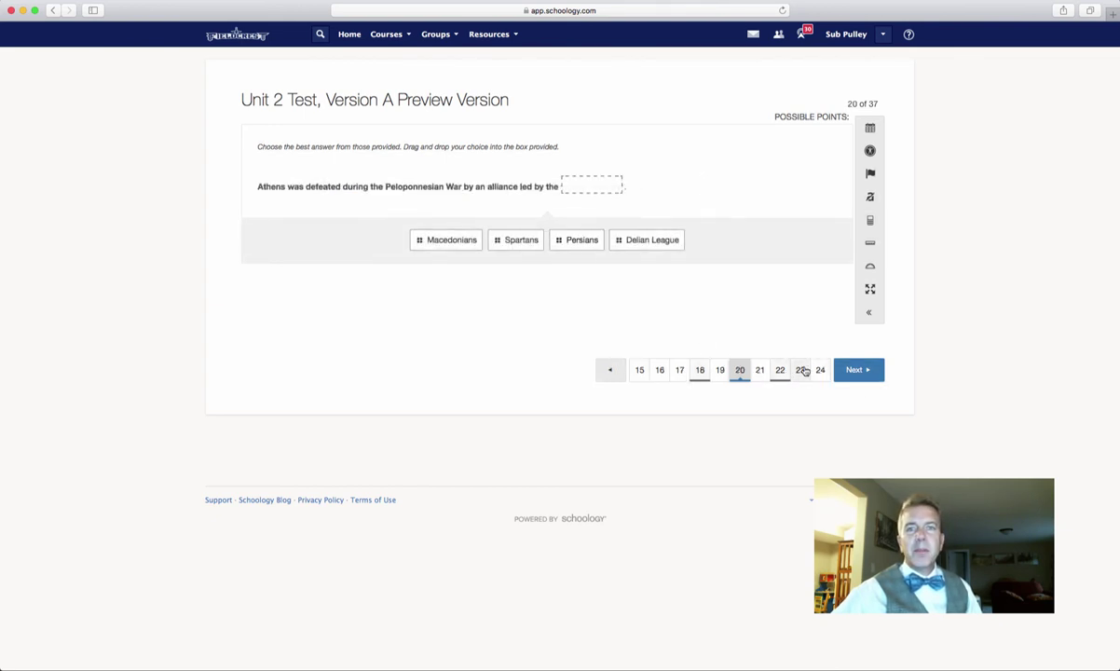
{"action": "left_click", "coordinate": [802, 370]}
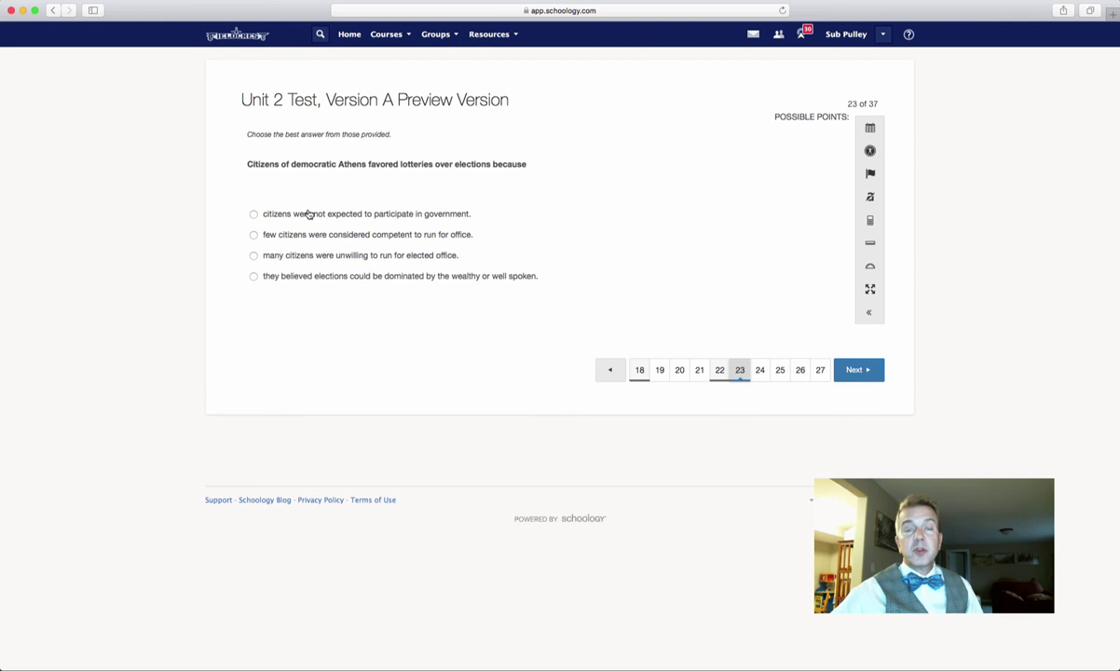
{"action": "left_click", "coordinate": [265, 213]}
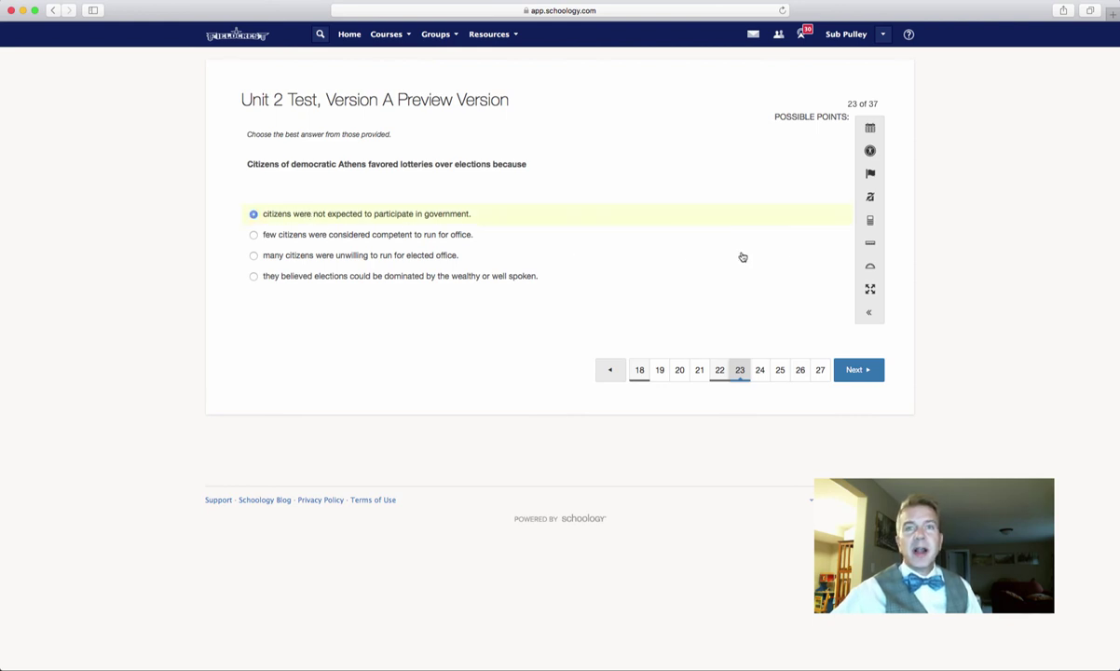